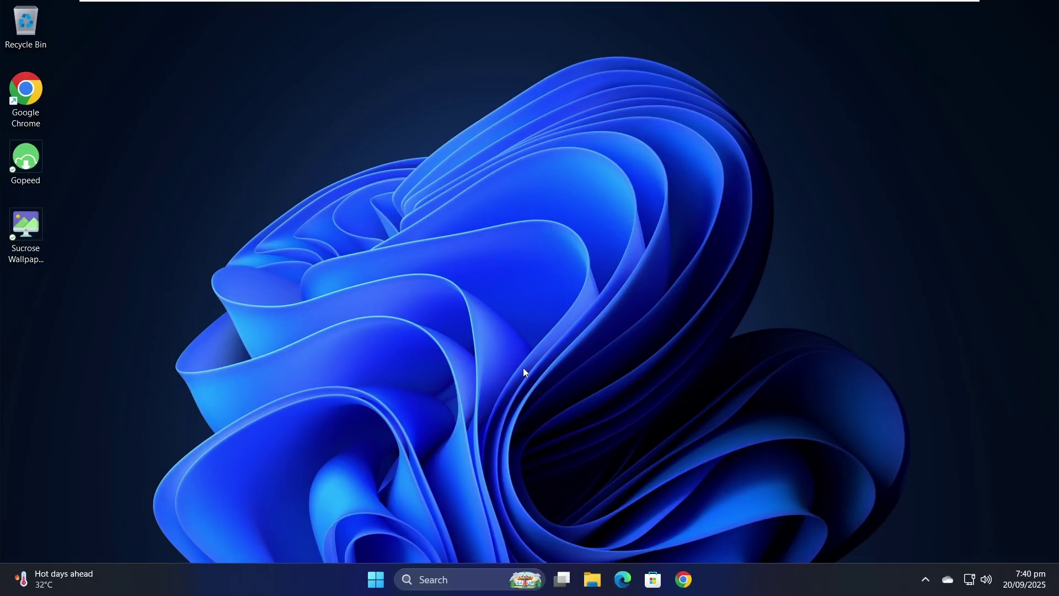
Open Task Manager from the taskbar and check the Ryzen 5 5600 CPU graph on the Performance page
right_click(719, 580)
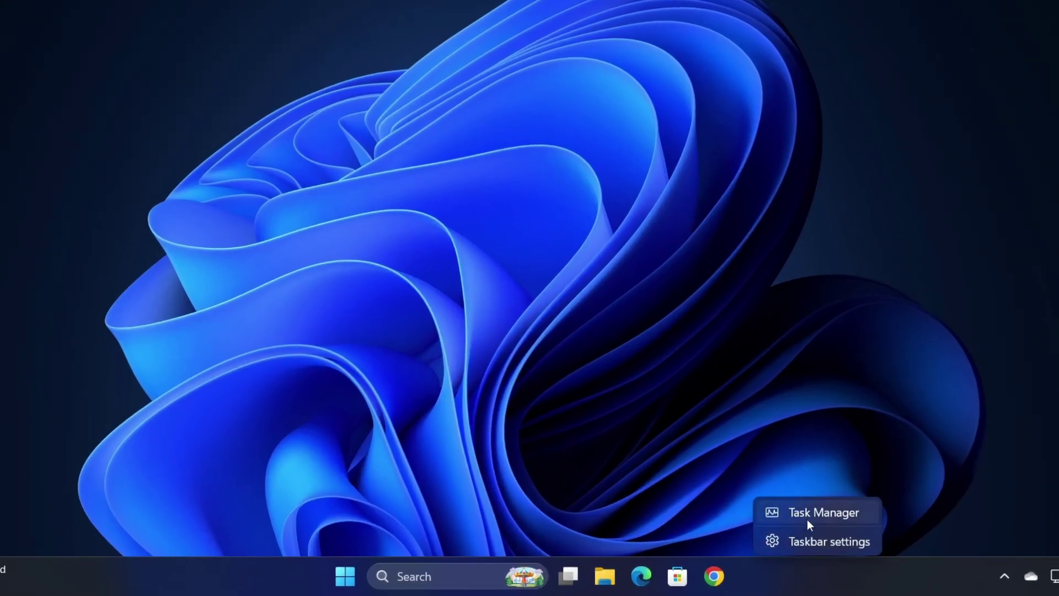
left_click(762, 534)
left_click(240, 91)
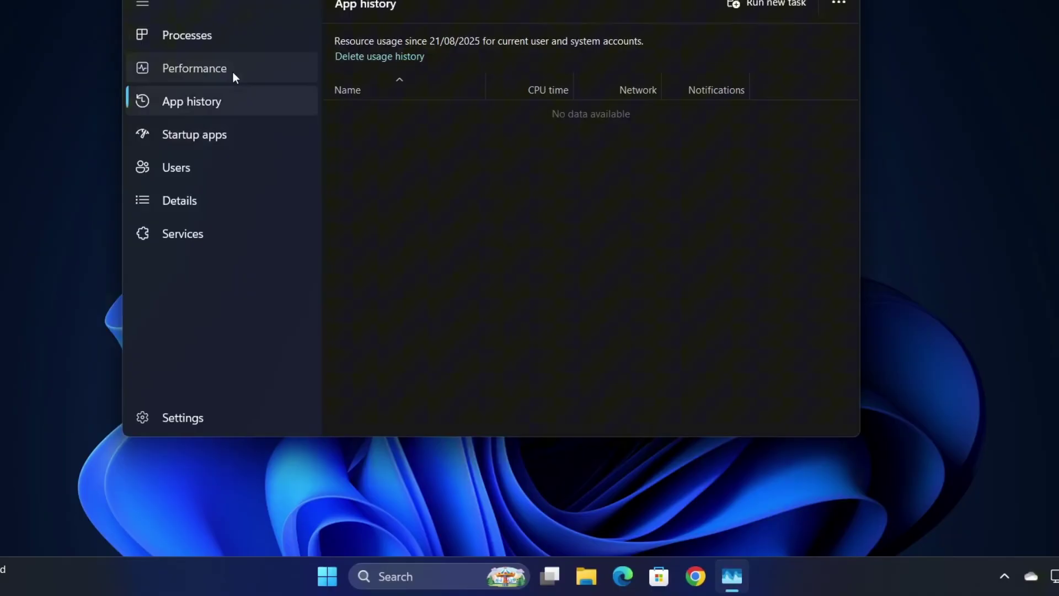
left_click(233, 72)
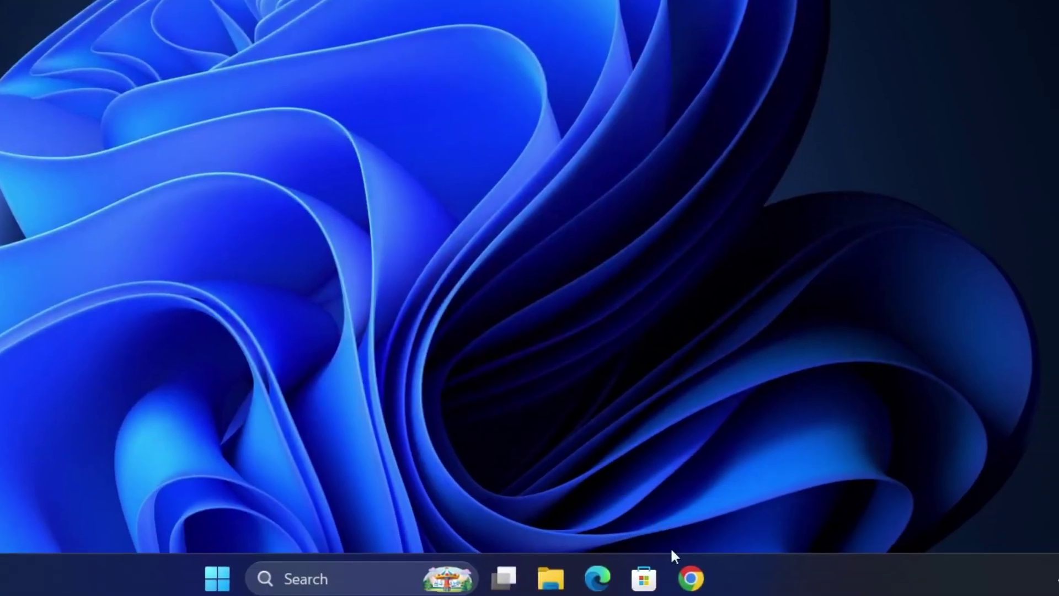
In Chrome, search Google for 'paragontweaks' and open the paragontweaks.net homepage
left_click(689, 577)
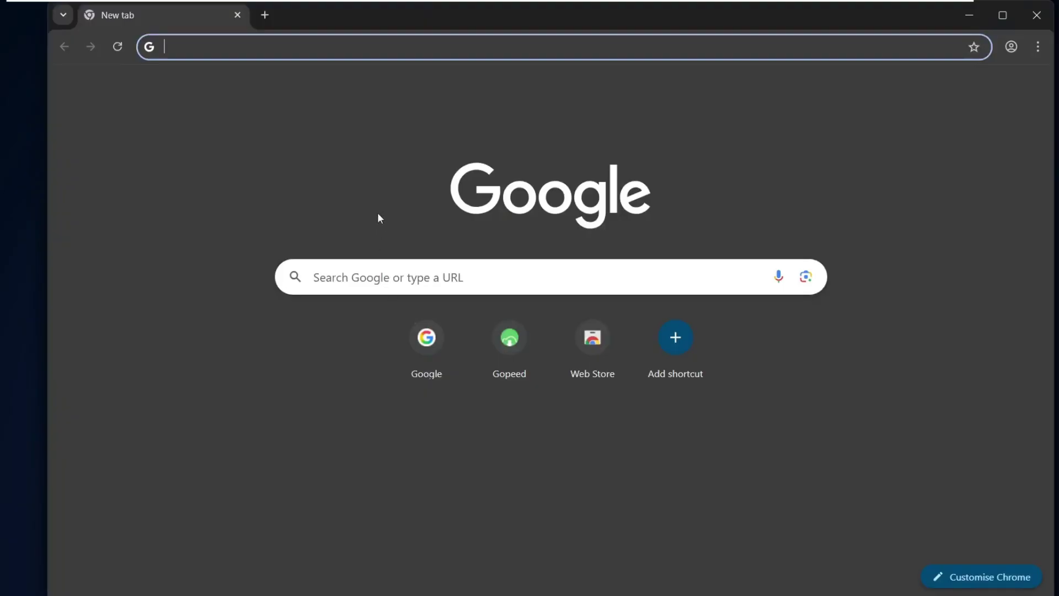
type("paragontweaks")
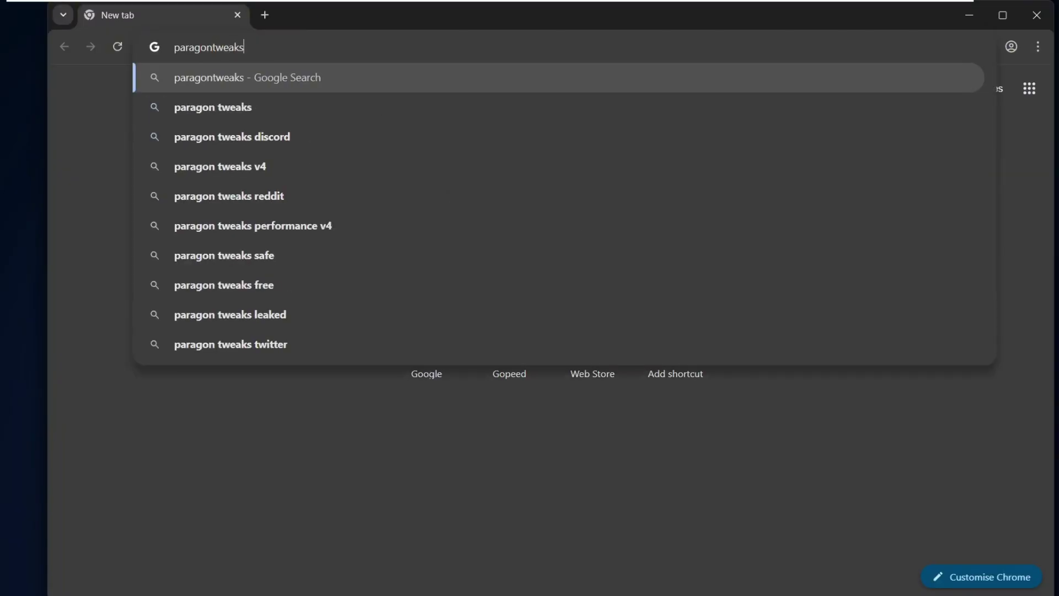
key("Return")
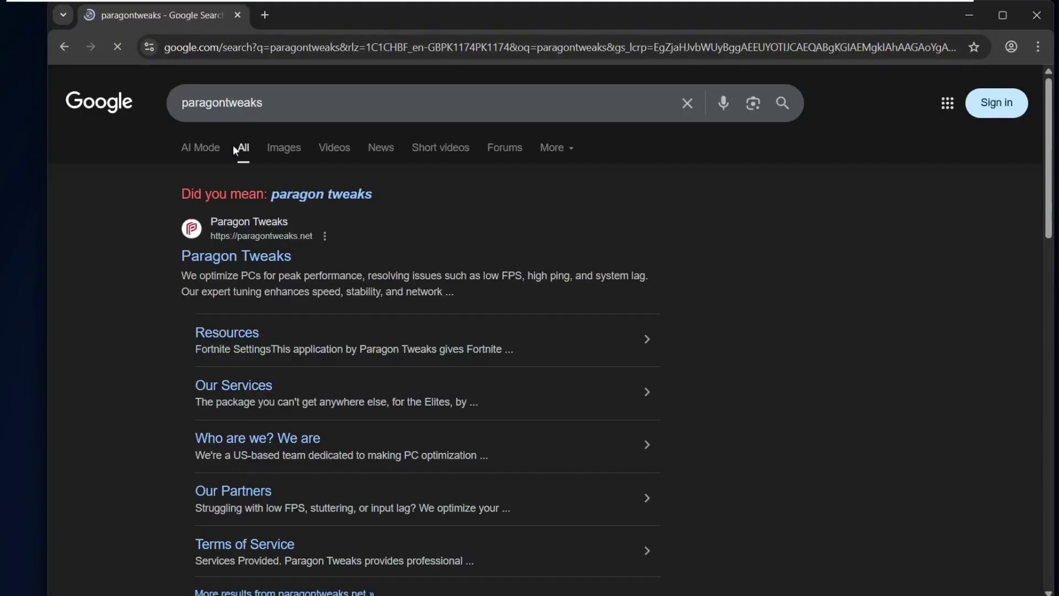
left_click(223, 258)
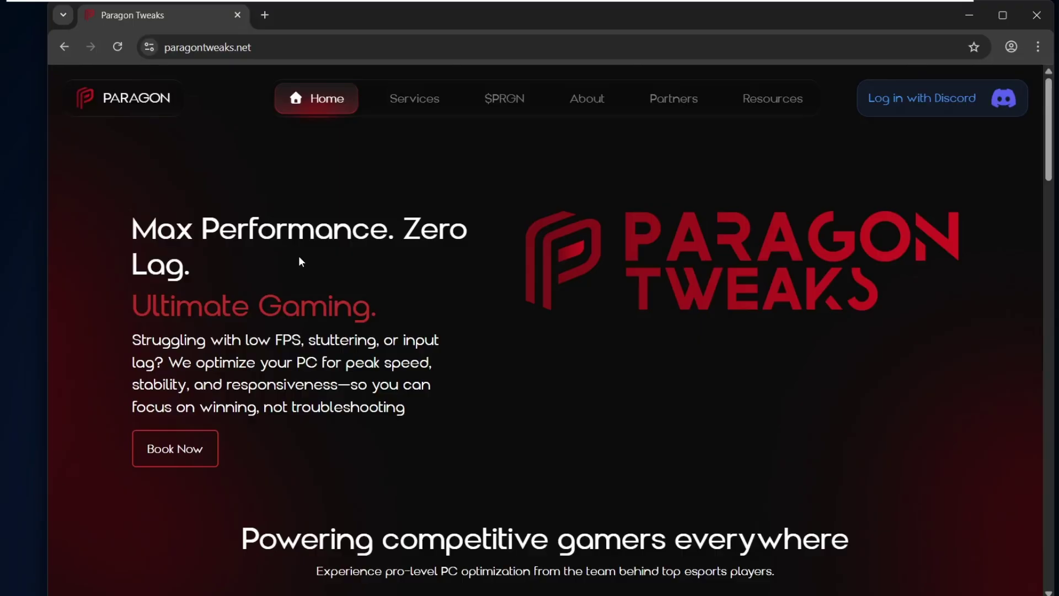
Download Performance V4.exe (12.7 MB) from the Resources page and confirm it finished
left_click(769, 103)
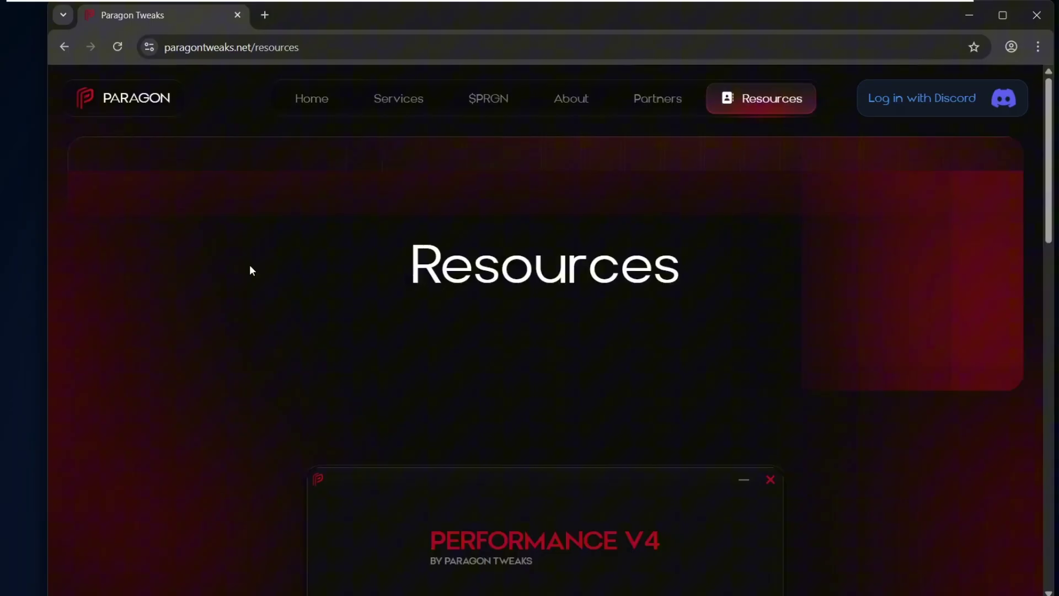
scroll(252, 269, "down", 4)
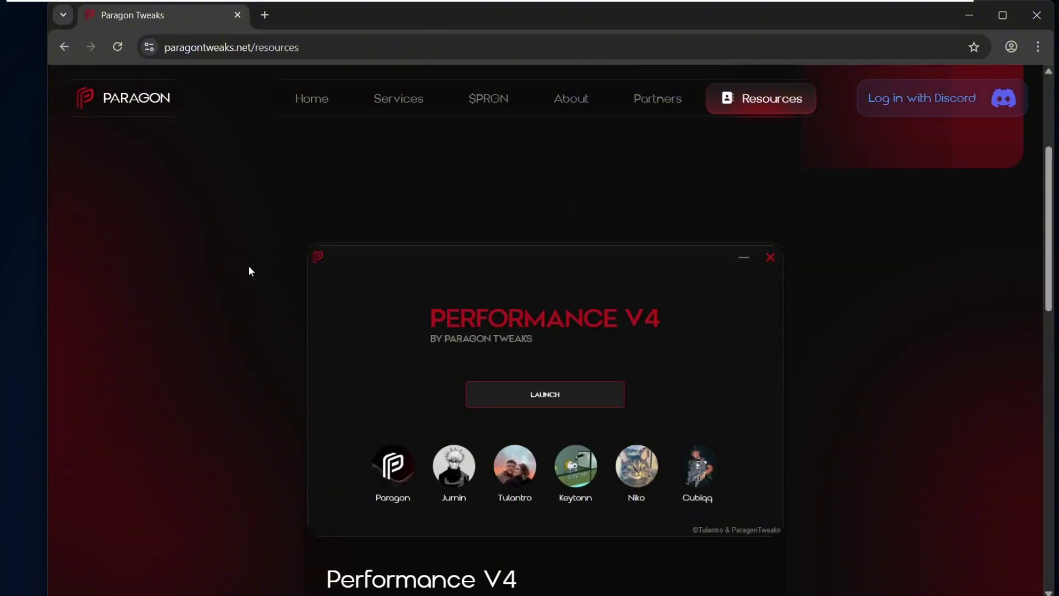
scroll(249, 266, "up", 4)
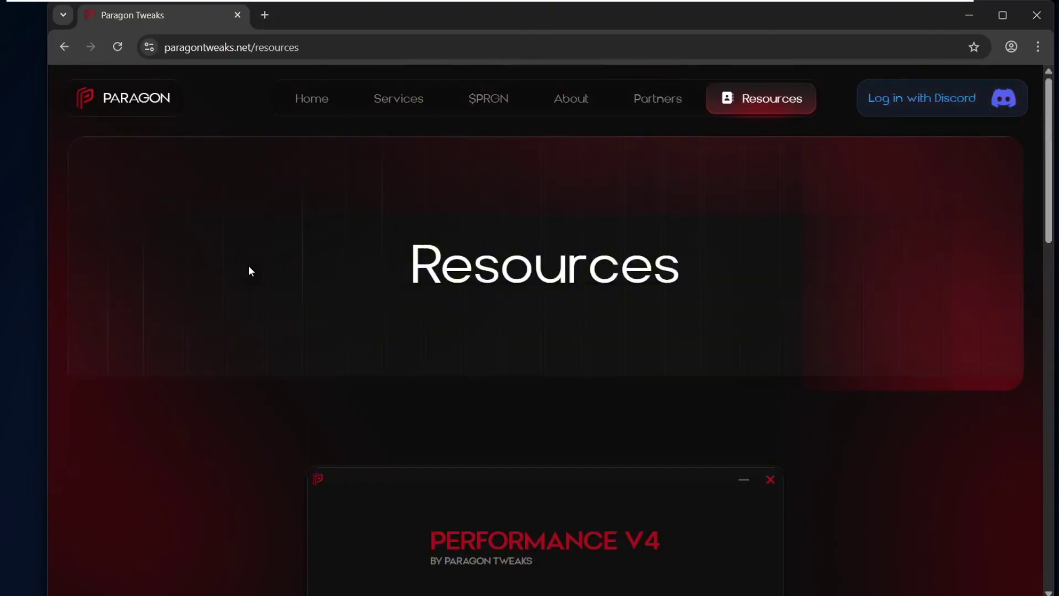
scroll(248, 265, "down", 5)
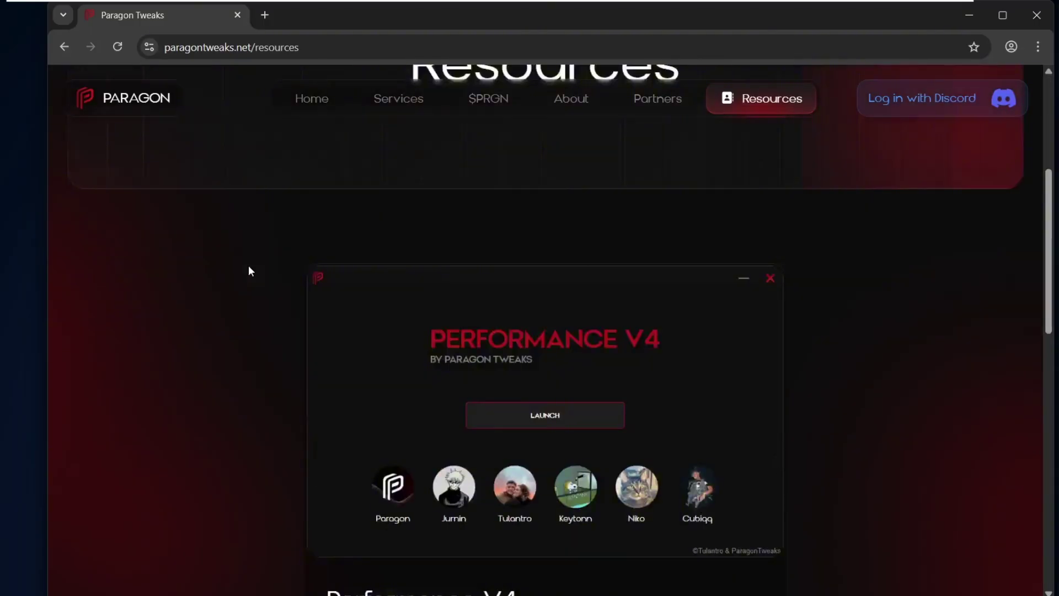
scroll(249, 270, "down", 4)
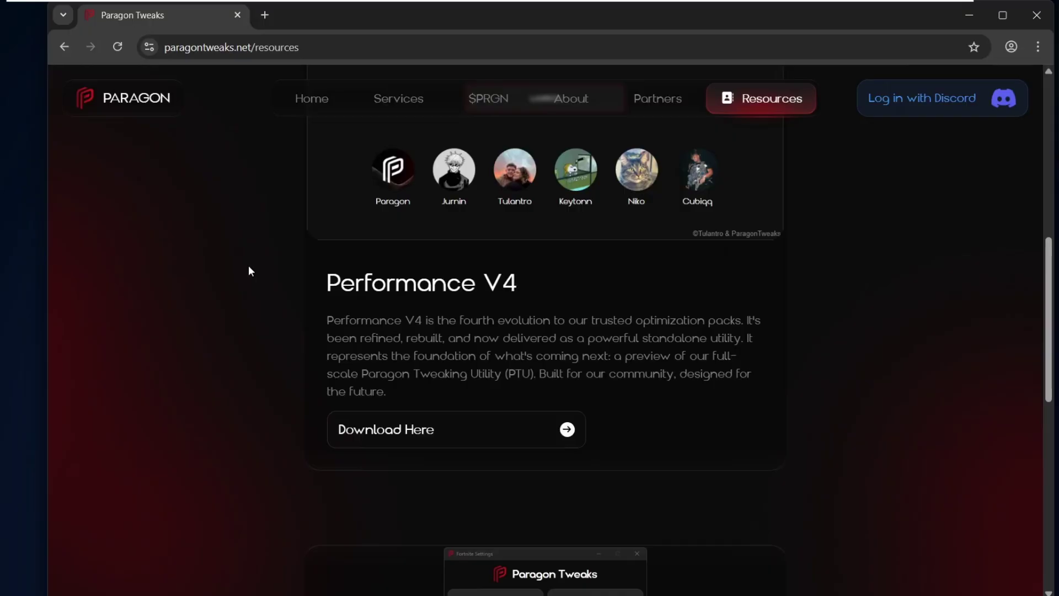
left_click_drag(318, 286, 479, 288)
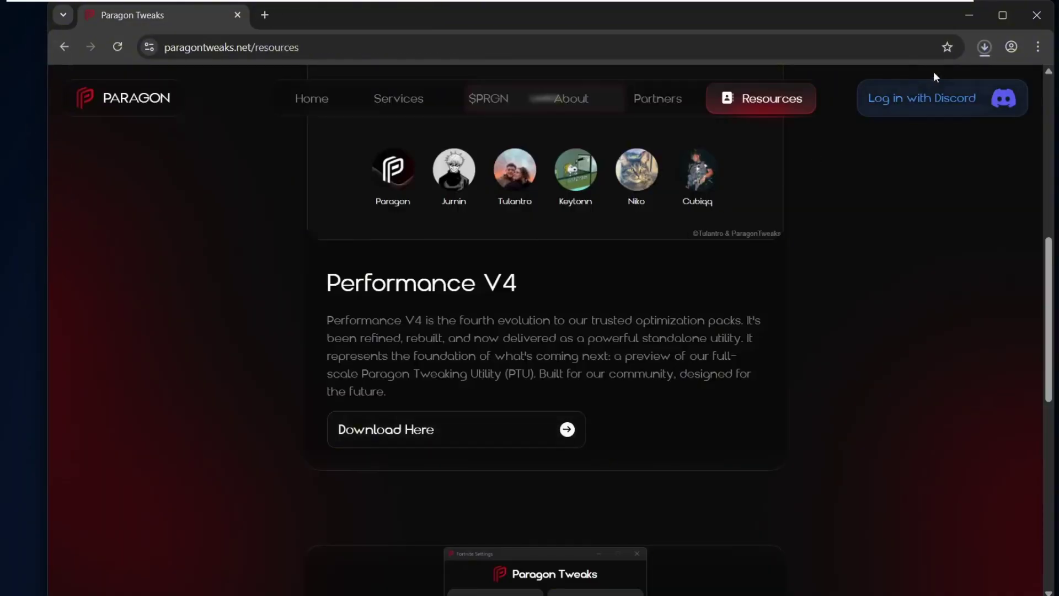
left_click(985, 47)
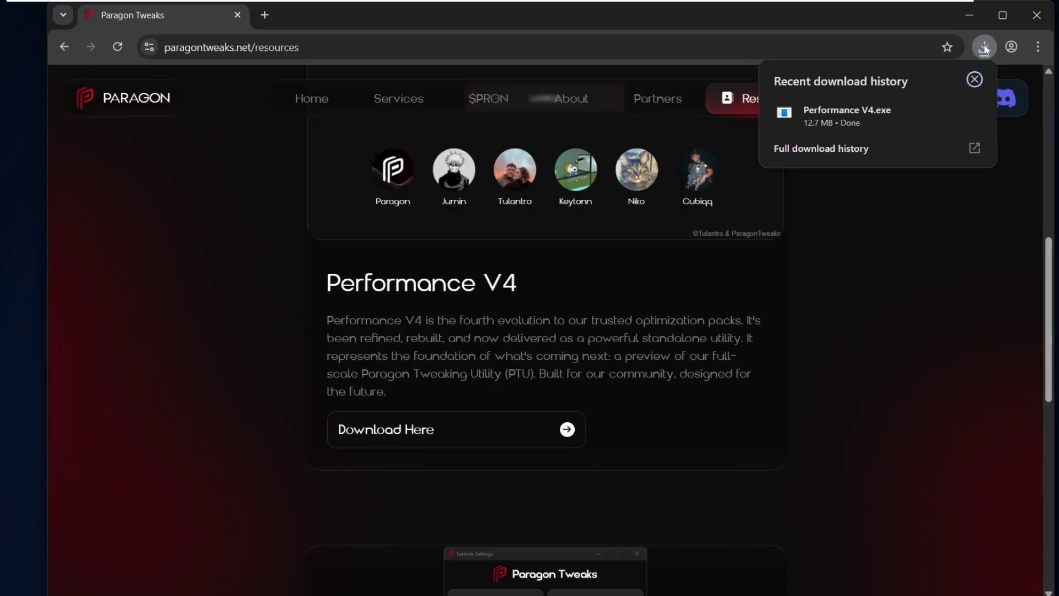
Run Performance V4 from the Downloads folder as administrator, approving the UAC prompt
left_click(975, 113)
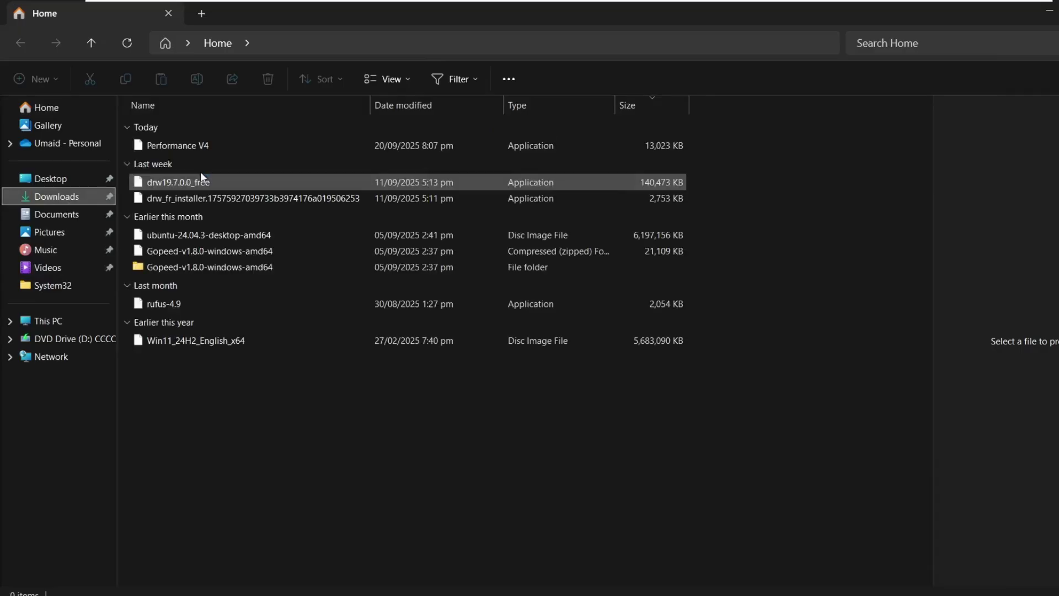
right_click(161, 147)
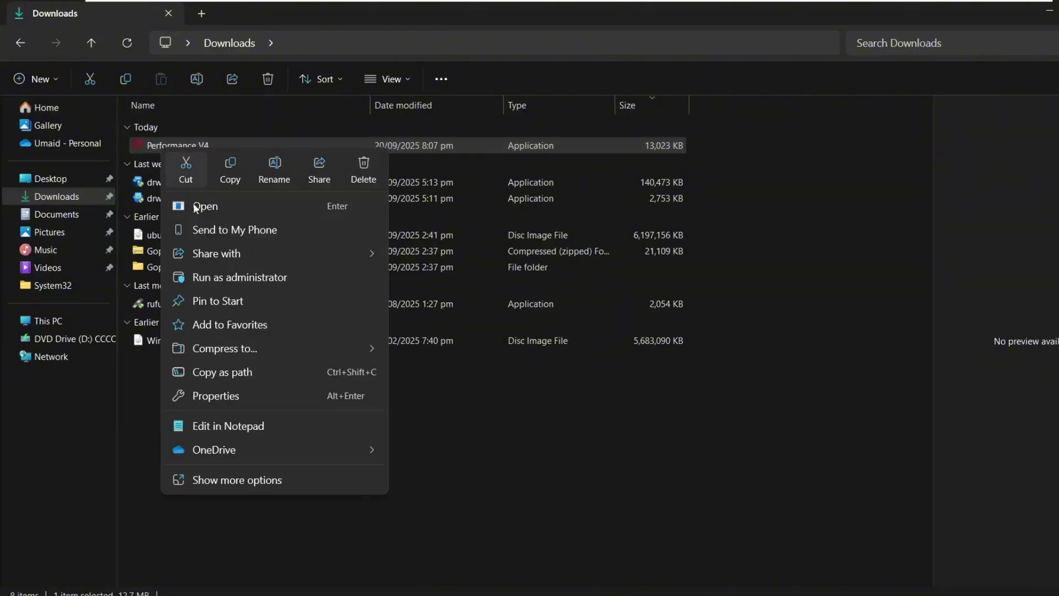
left_click(223, 277)
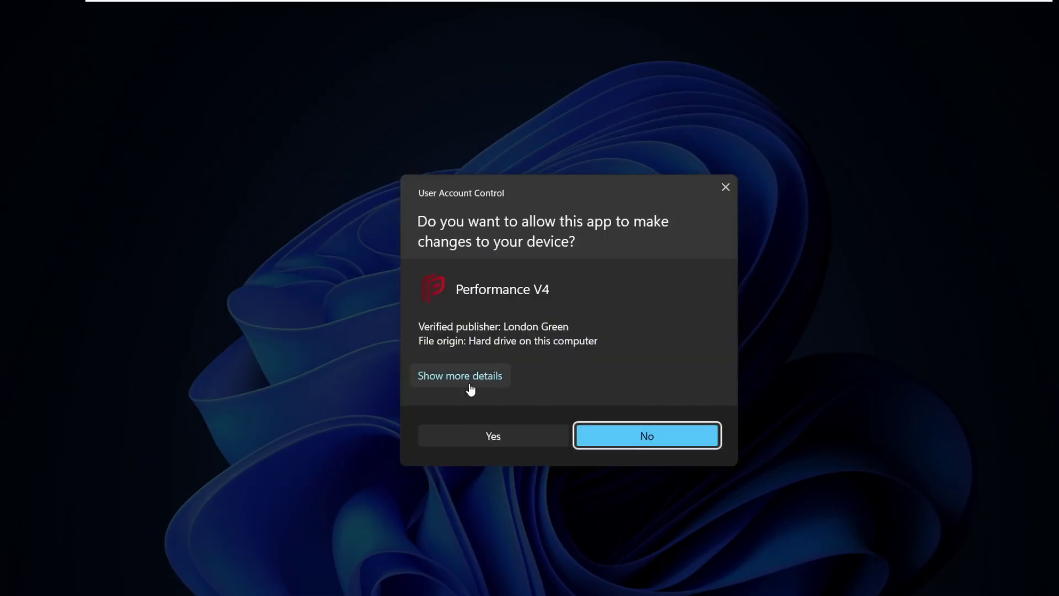
left_click(468, 445)
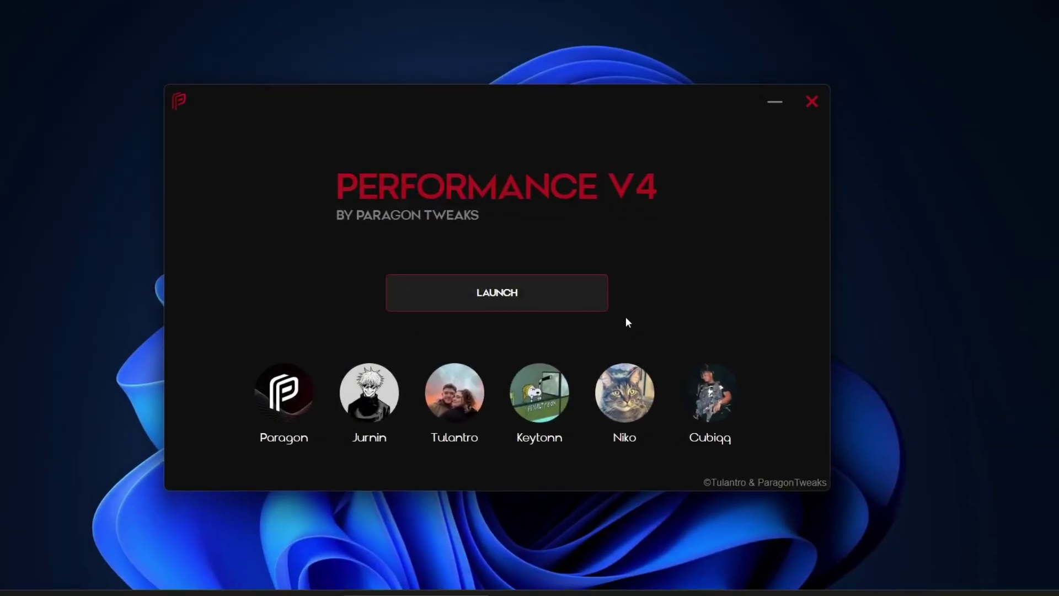
Launch Performance V4's scan, browse Tweaks, System Cleanup and Next Steps, then return to System Preparation
left_click(497, 291)
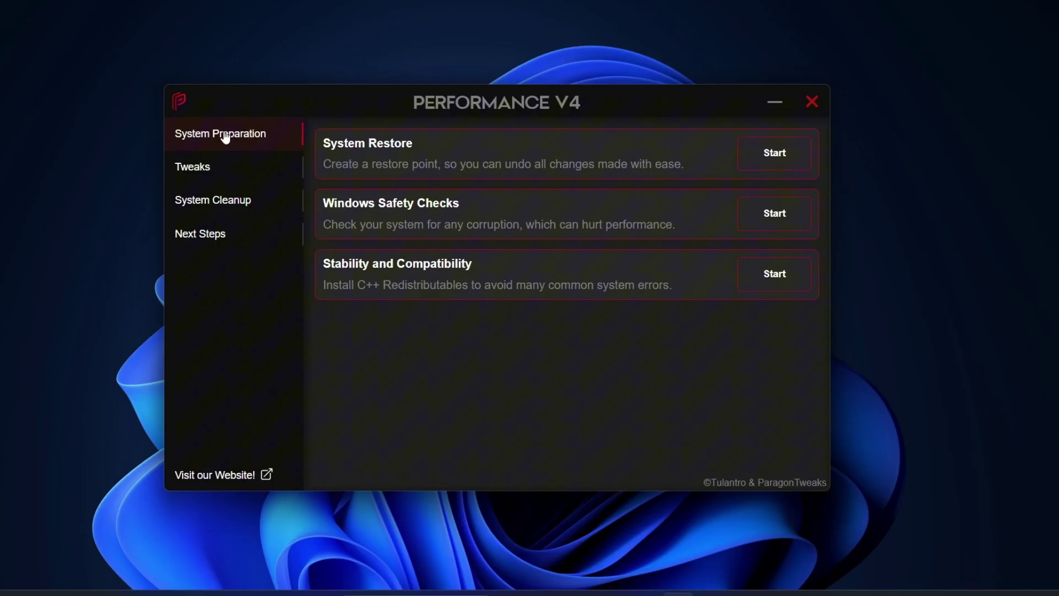
left_click(228, 166)
left_click(225, 202)
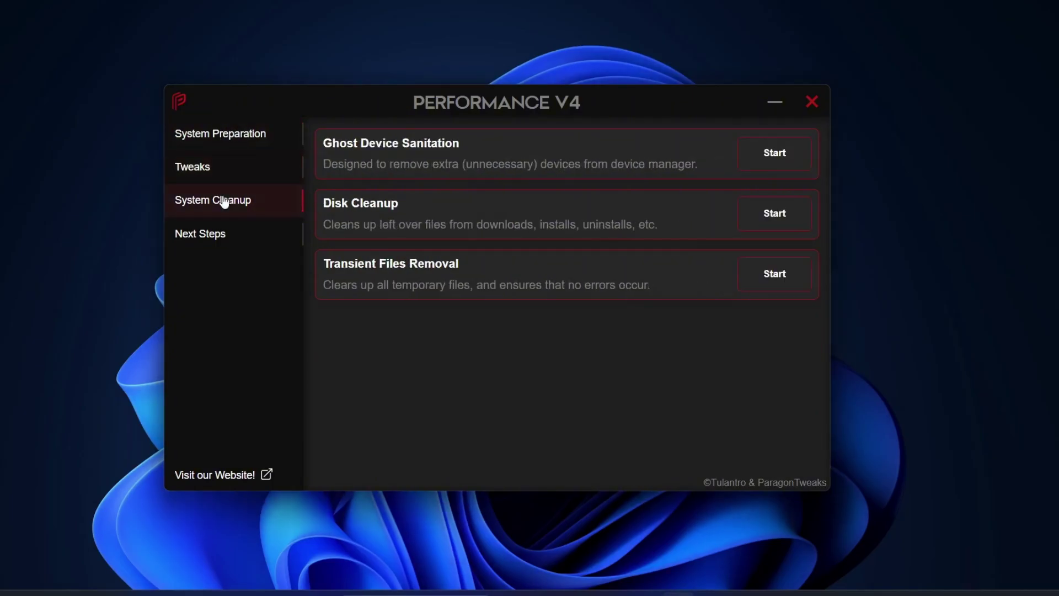
left_click(213, 238)
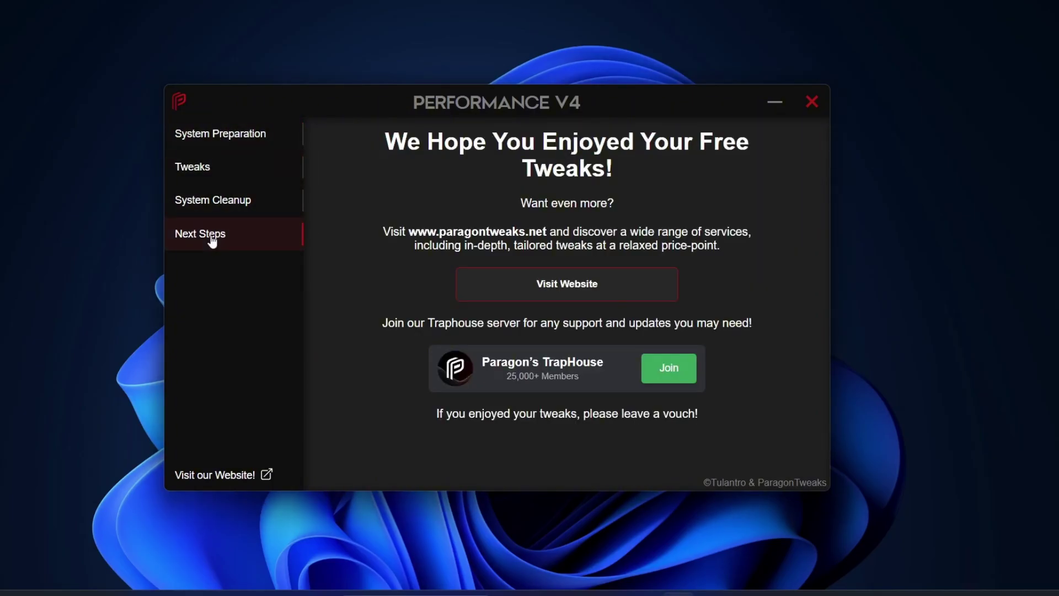
left_click(230, 125)
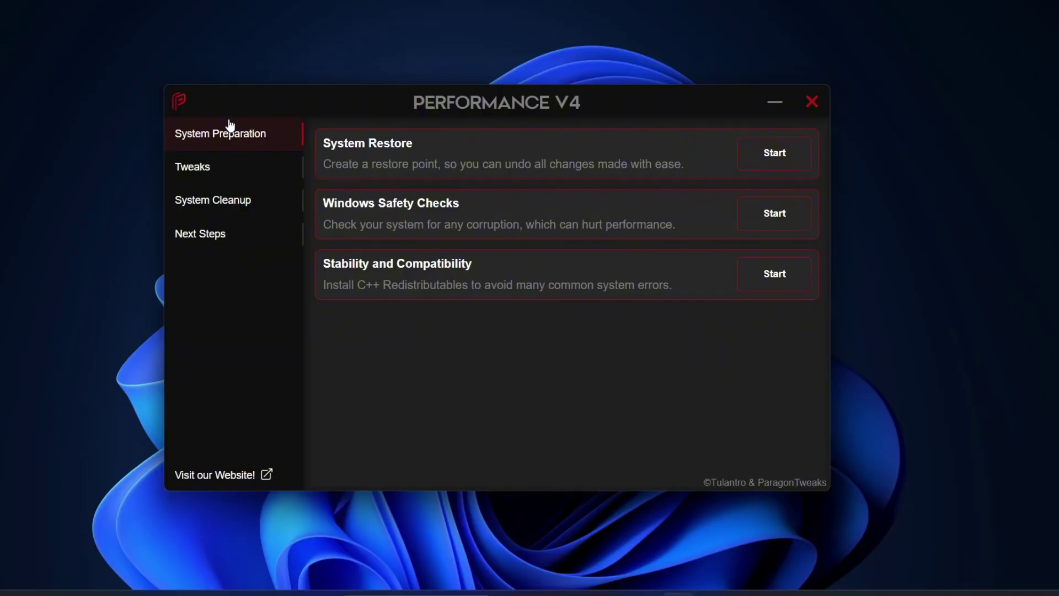
Create a System Restore point, then run Windows Safety Checks through to a successful verification
left_click(767, 150)
left_click_drag(351, 203, 445, 203)
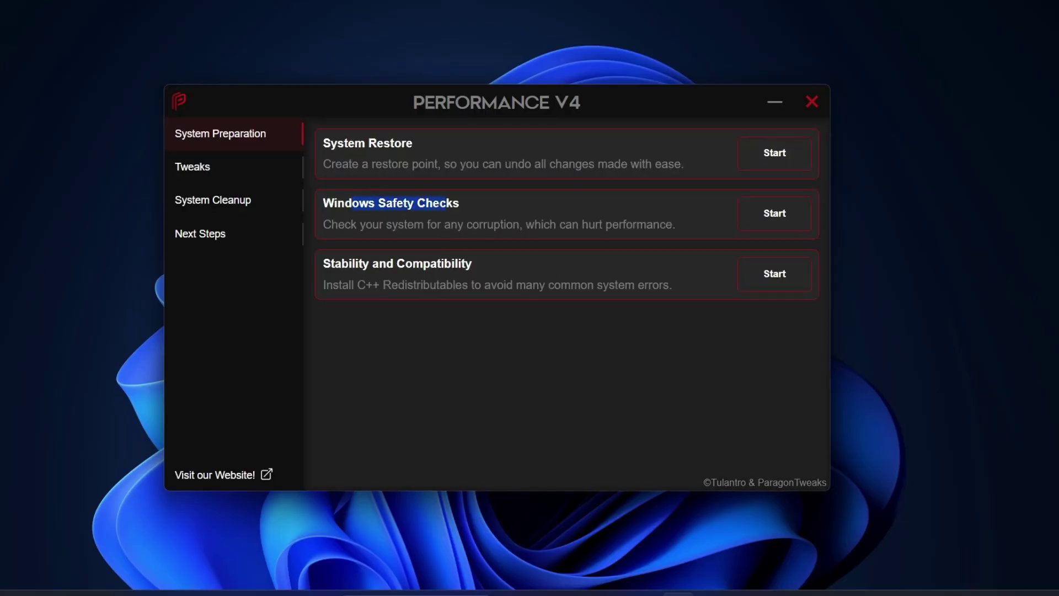
left_click(759, 225)
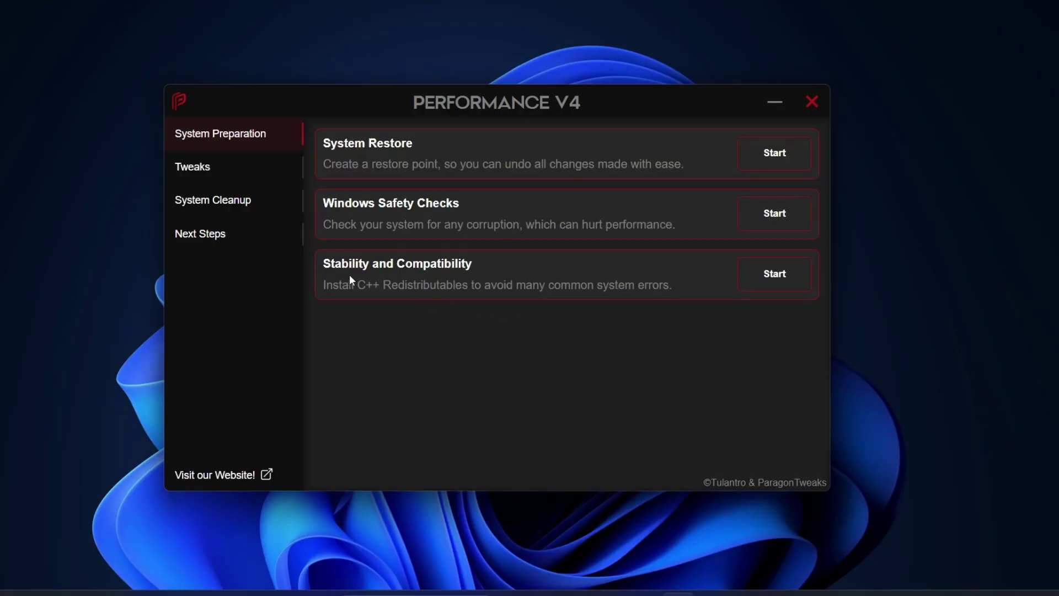
left_click_drag(609, 284, 648, 285)
left_click(649, 284)
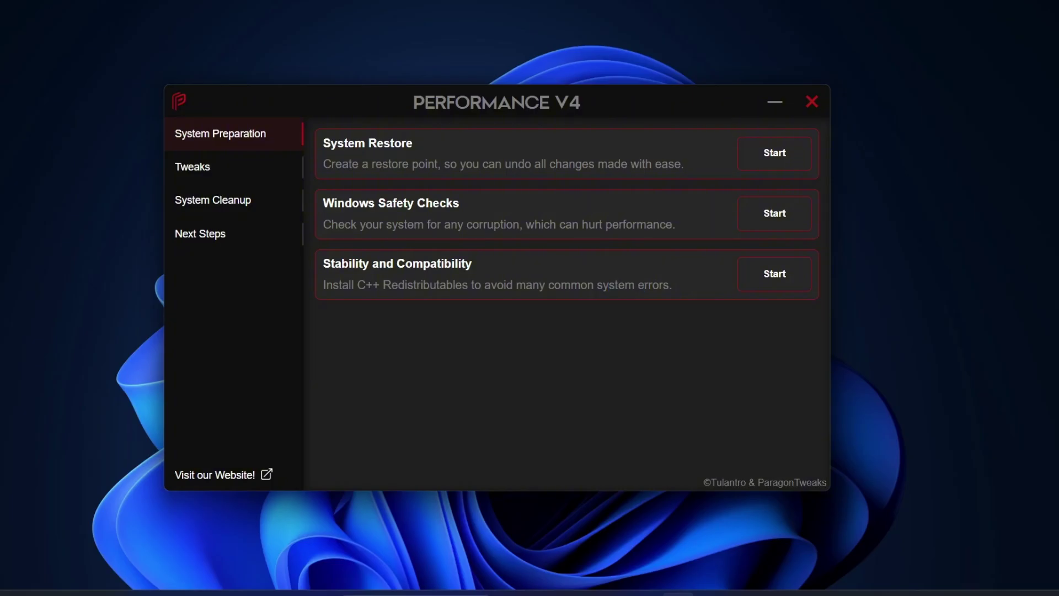
Install the C++ redistributables under Stability and Compatibility, approving the installer's UAC prompt
left_click(778, 277)
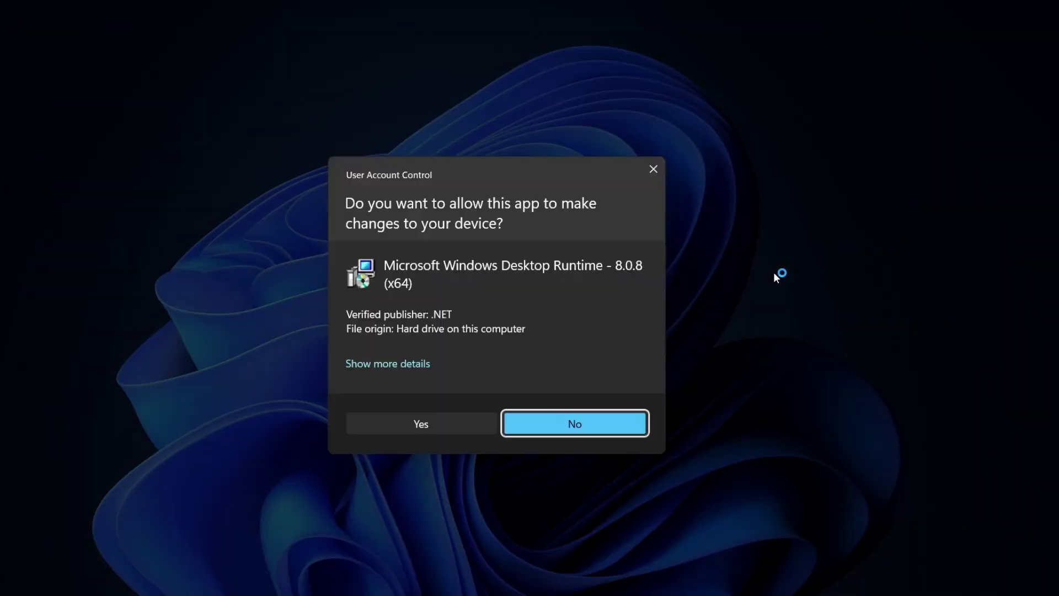
left_click(412, 427)
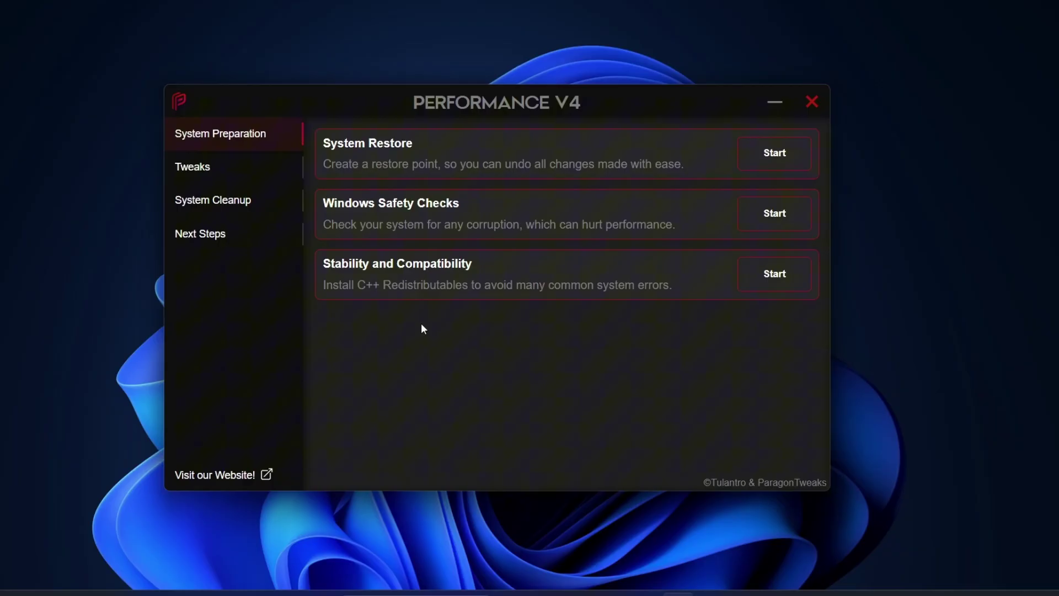
Switch on the Custom Power Plan and Frame Rate Optimizations toggles in the Tweaks section
left_click(207, 174)
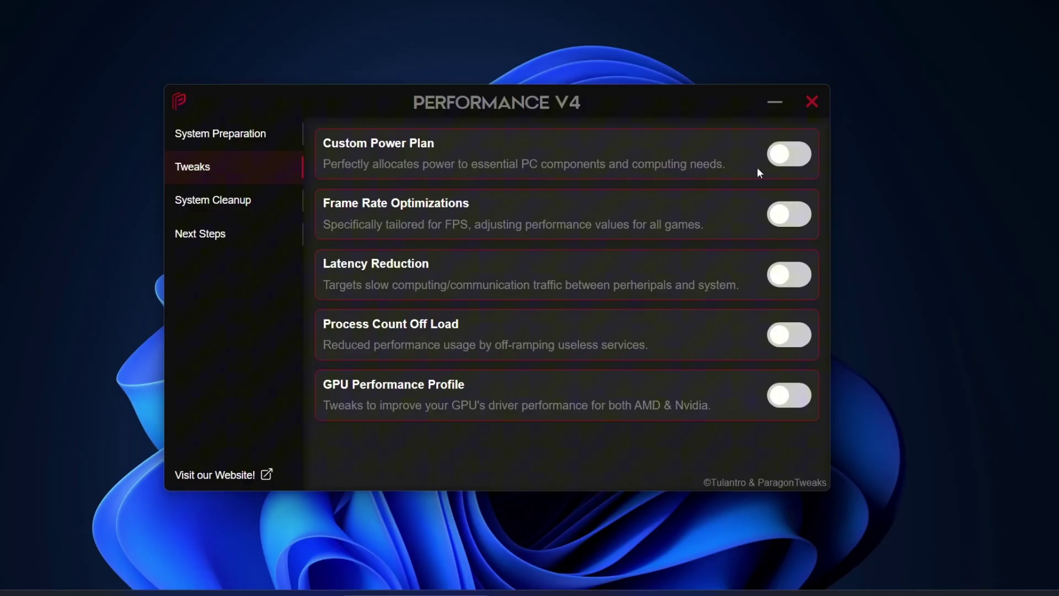
left_click(792, 155)
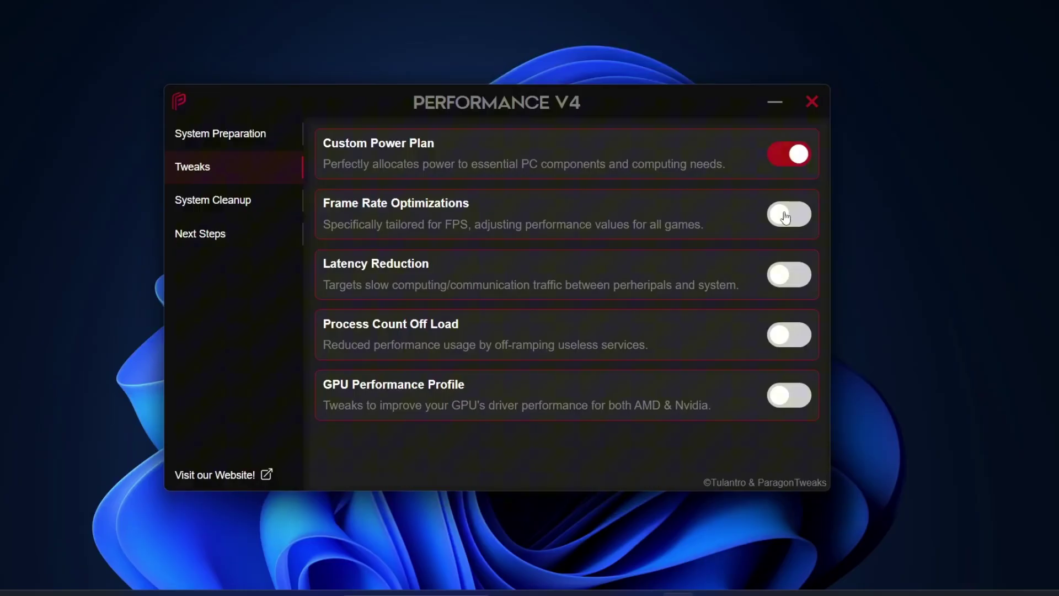
left_click(785, 215)
Enable the Latency Reduction, Process Count Off Load and GPU Performance Profile tweaks
left_click(782, 276)
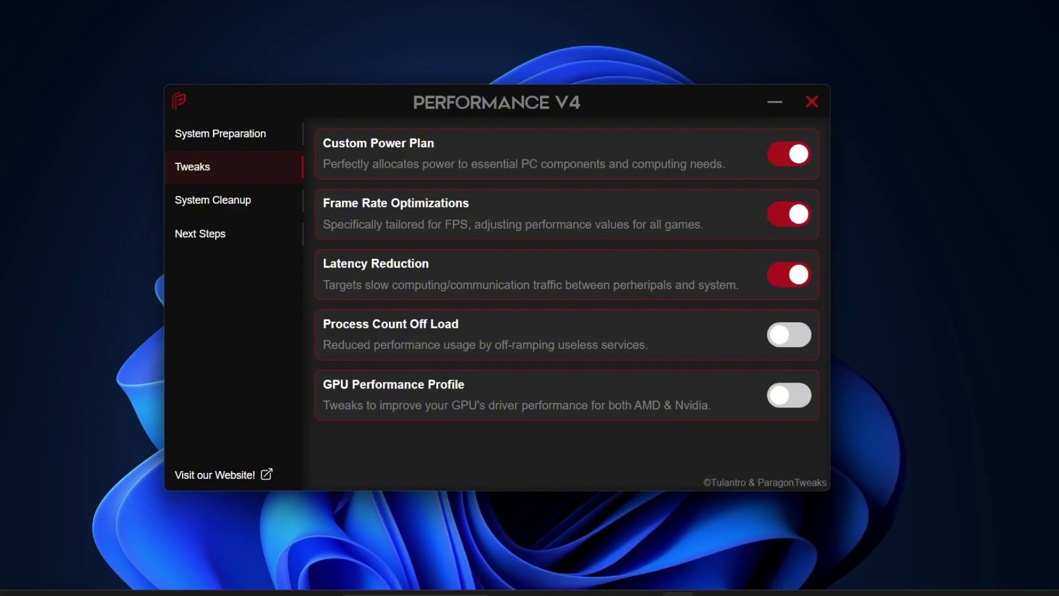
left_click(799, 333)
double_click(423, 384)
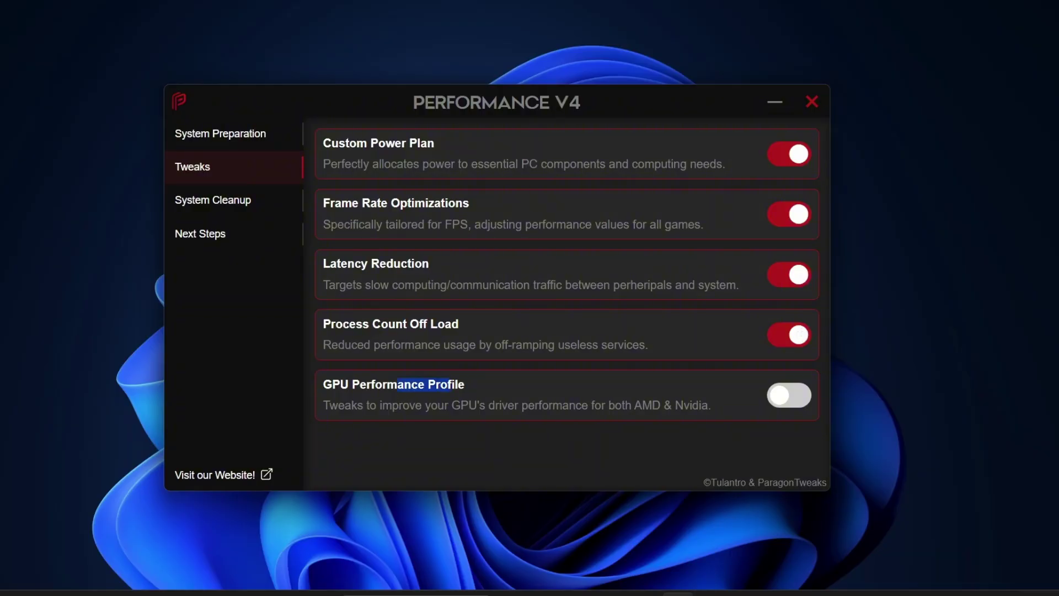
left_click_drag(369, 405, 547, 415)
left_click(559, 421)
left_click(793, 393)
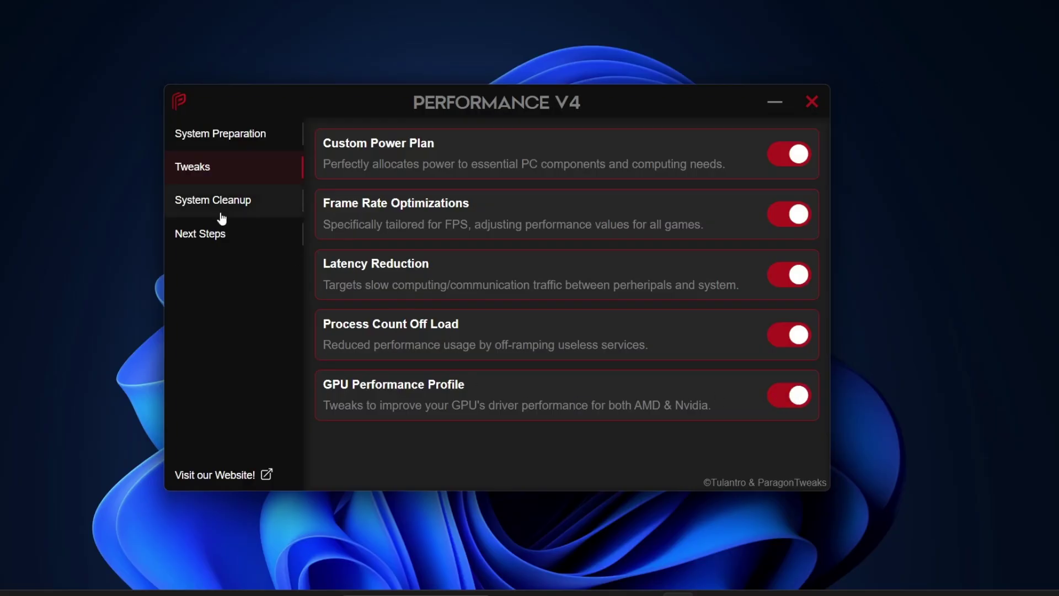
Open System Cleanup and run Ghost Device Sanitation, removing 15 unnecessary devices
left_click(222, 218)
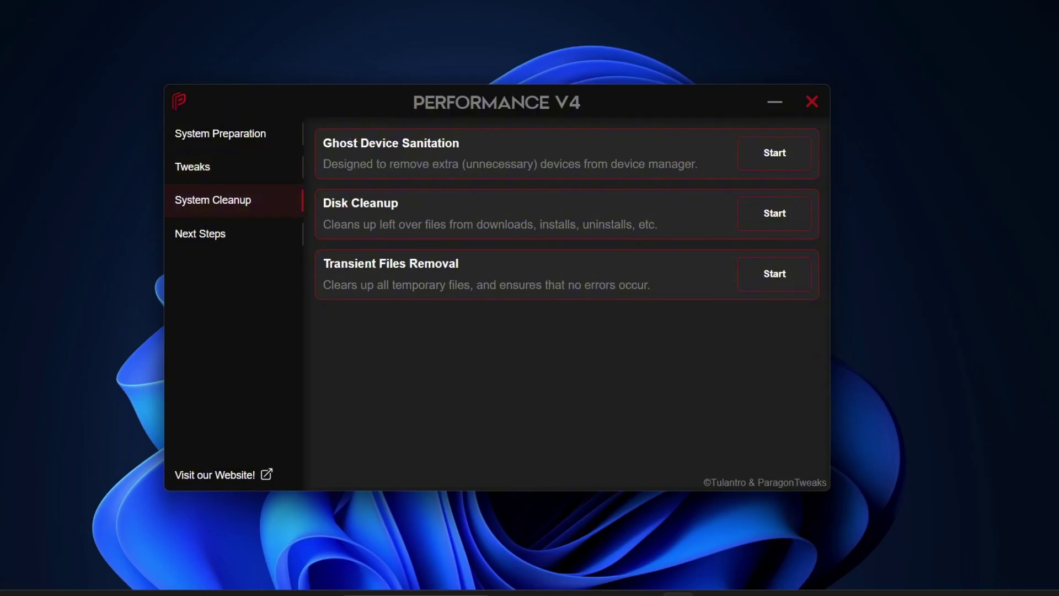
left_click_drag(386, 144, 415, 143)
left_click(462, 150)
left_click_drag(381, 175, 535, 179)
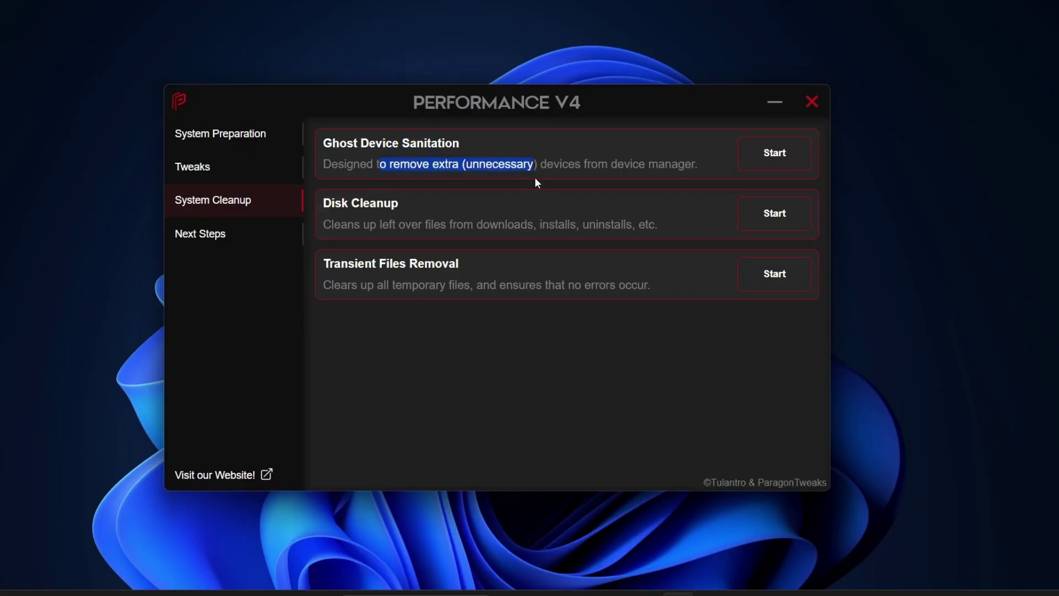
left_click(708, 177)
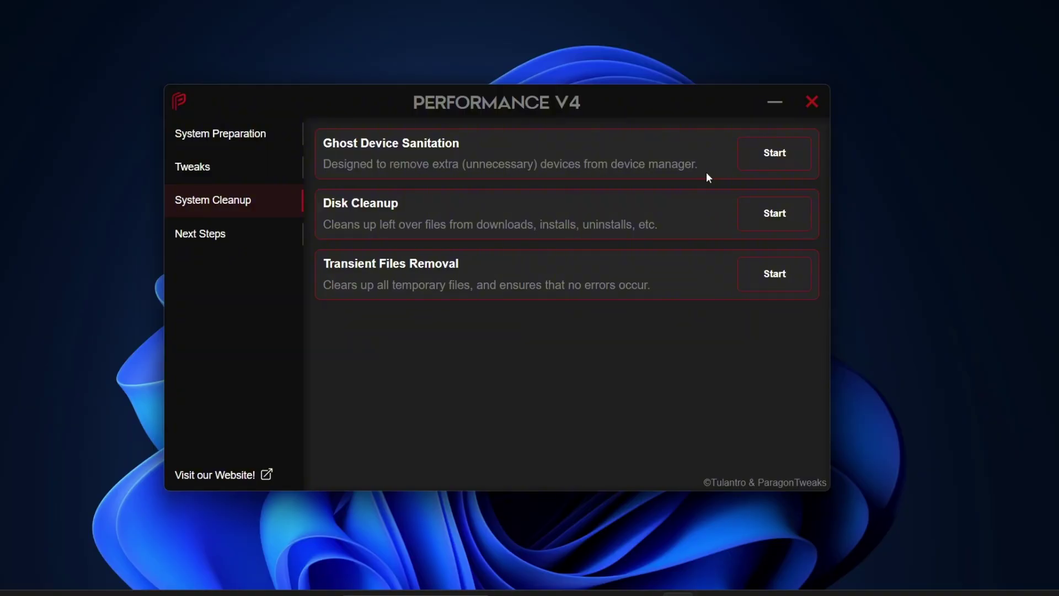
left_click(776, 149)
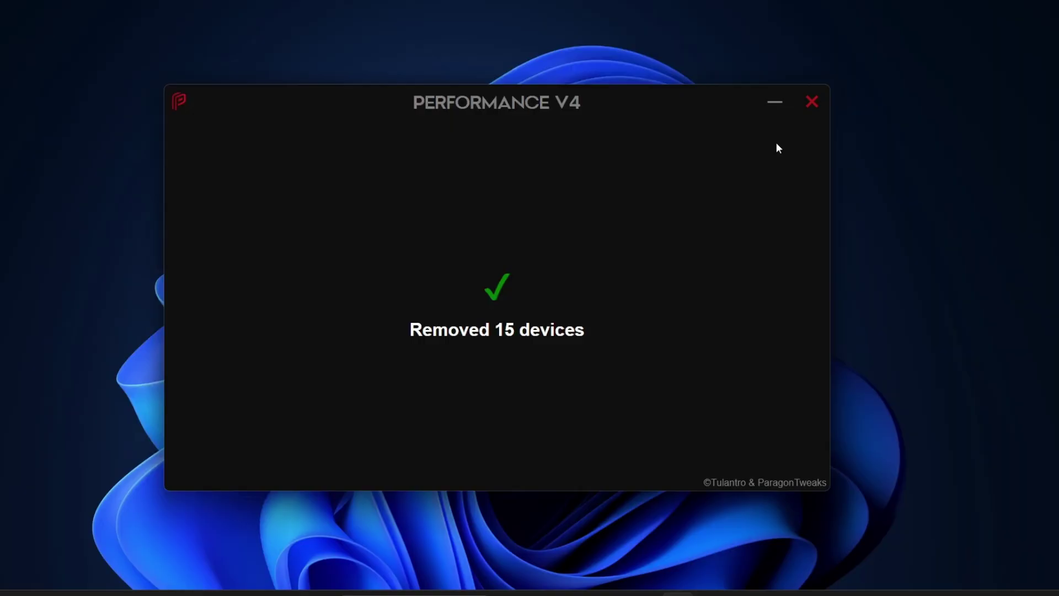
left_click_drag(458, 329, 565, 329)
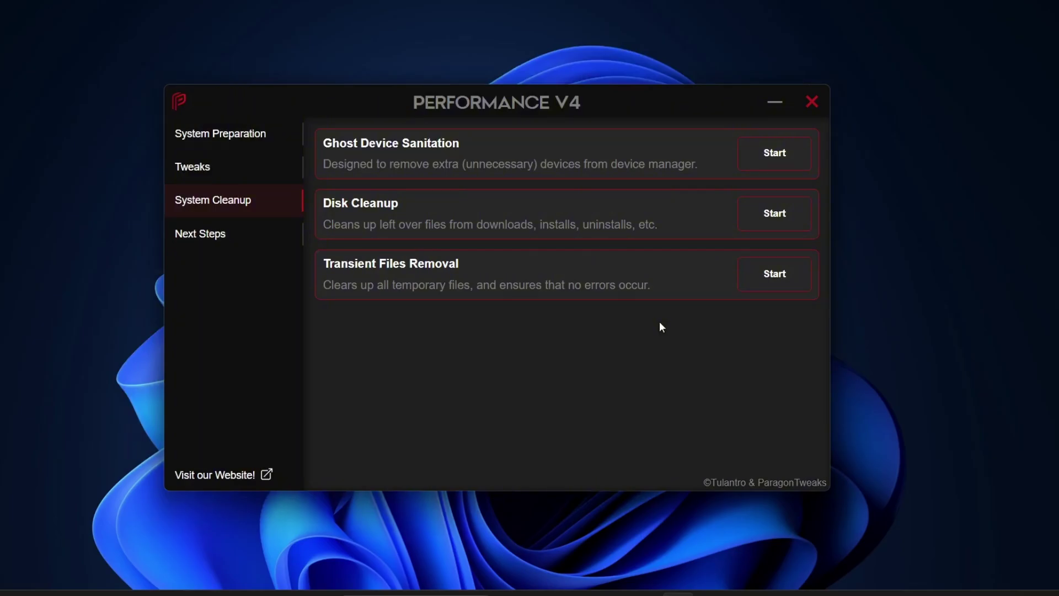
left_click_drag(381, 225, 634, 225)
left_click(667, 229)
Run Disk Cleanup on leftover files and Transient Files Removal on temporary files and event logs, then go to Next Steps
left_click(754, 219)
left_click_drag(349, 273, 456, 269)
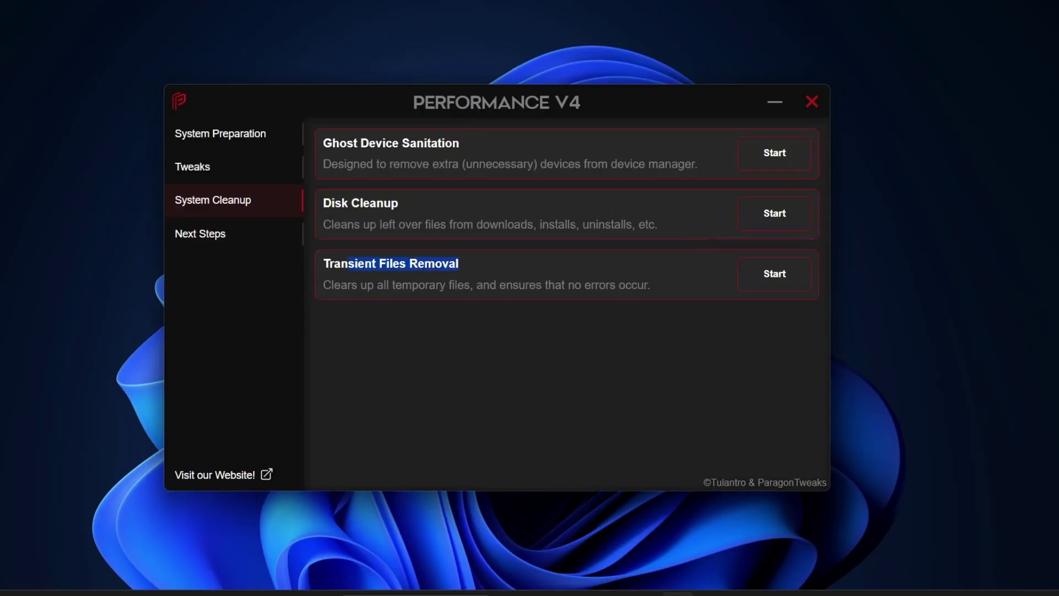
left_click_drag(390, 284, 681, 290)
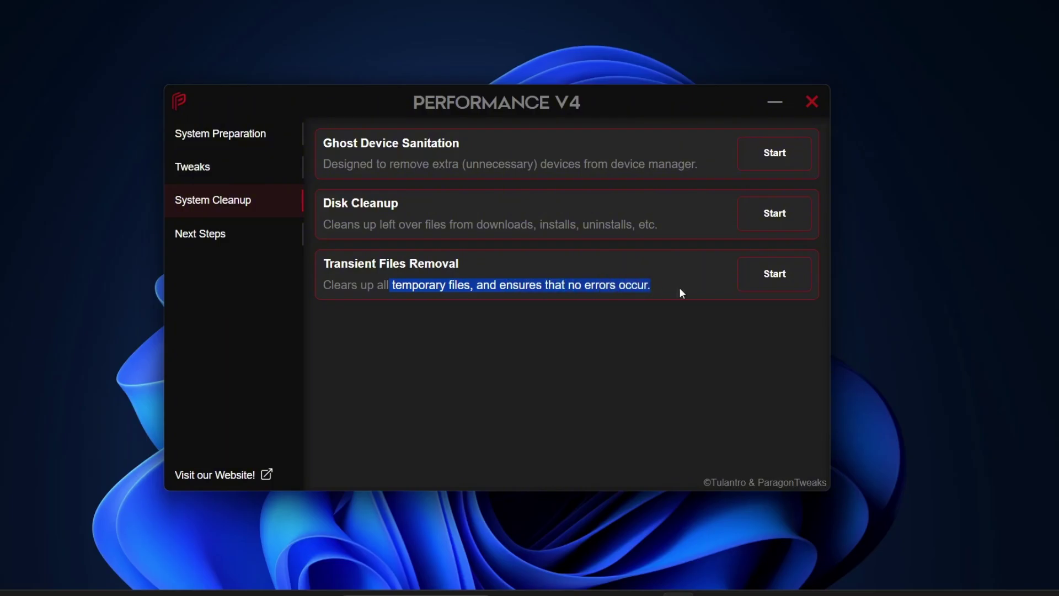
left_click(778, 280)
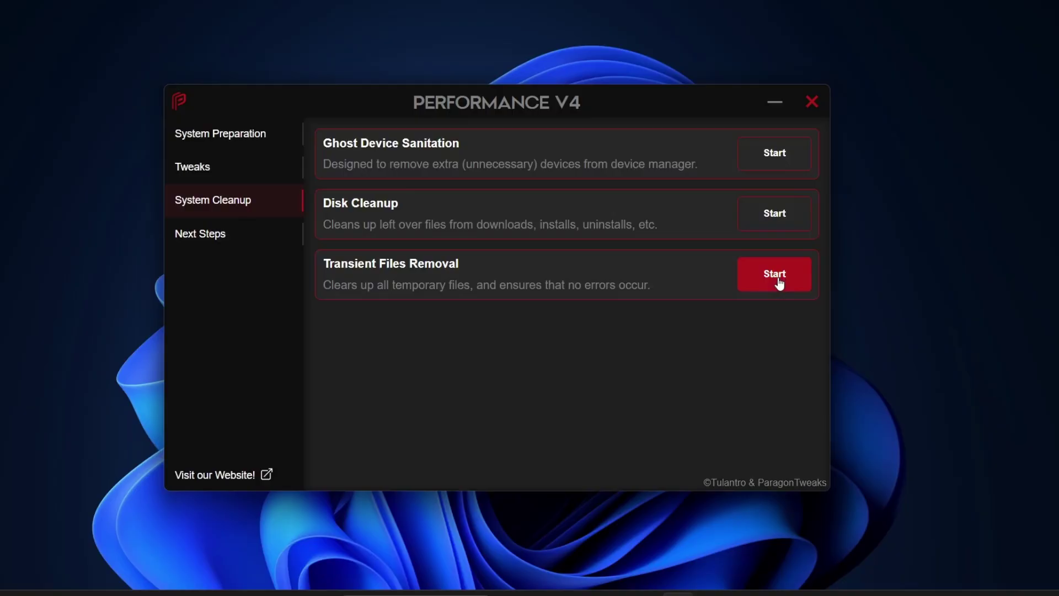
left_click(214, 242)
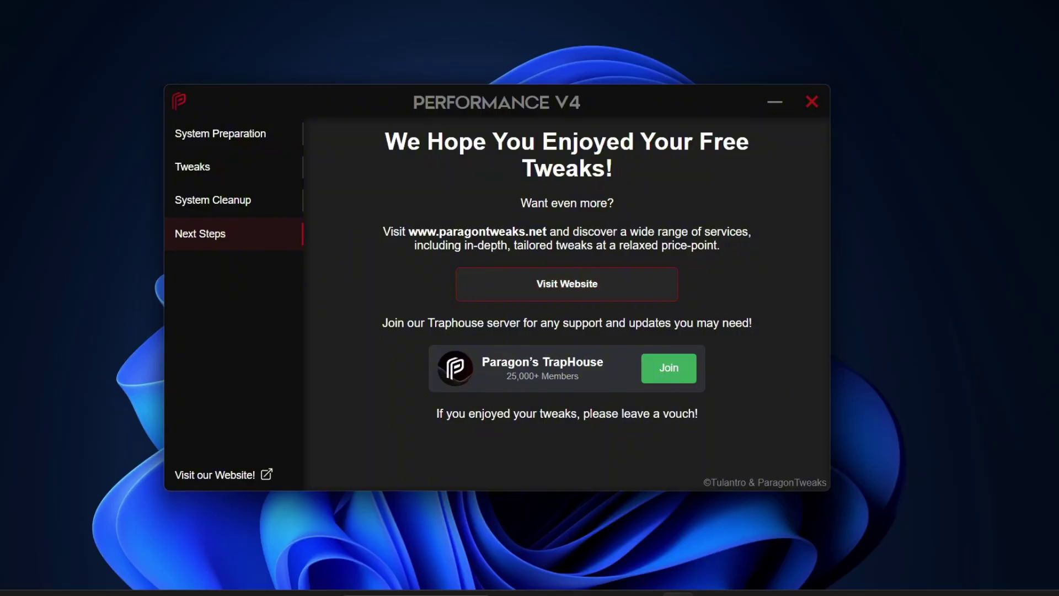
Close the Performance V4 window to return to the bare Windows desktop
left_click(811, 102)
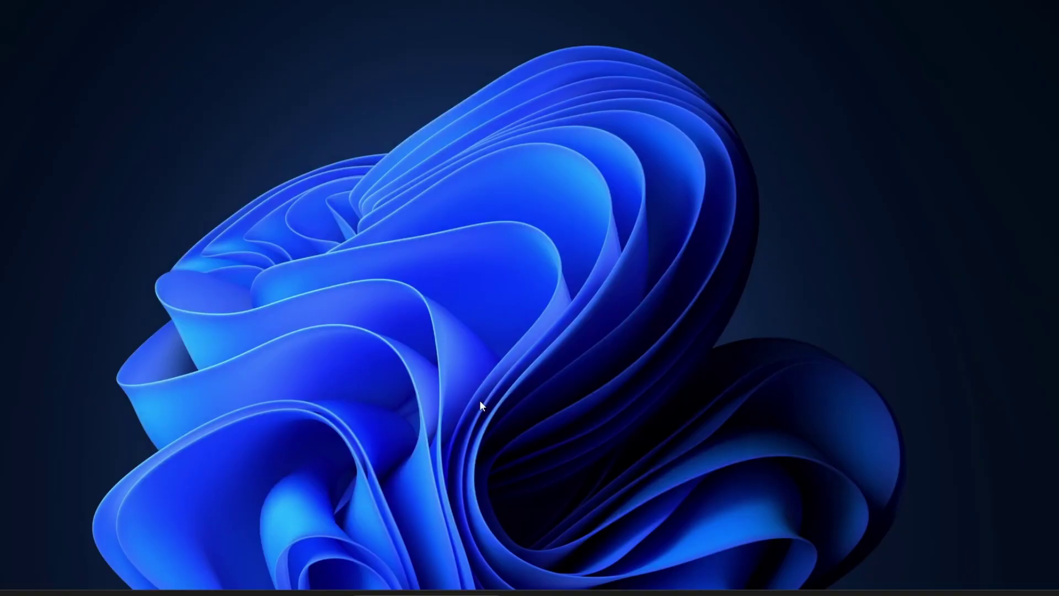